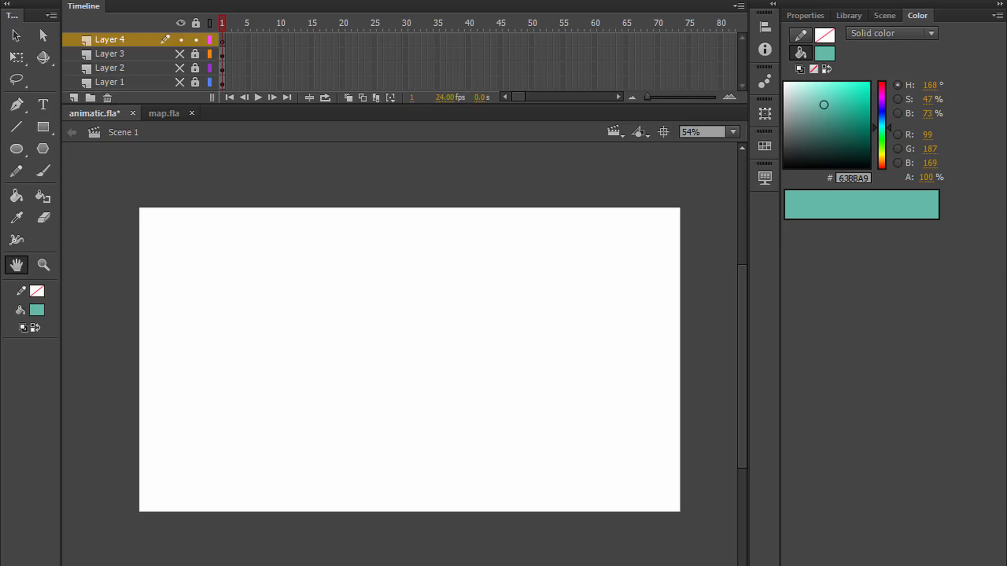
Step: Enlarge the timeline slightly and show the thirds grid on Layer 1
left_click_drag(456, 333, 208, 319)
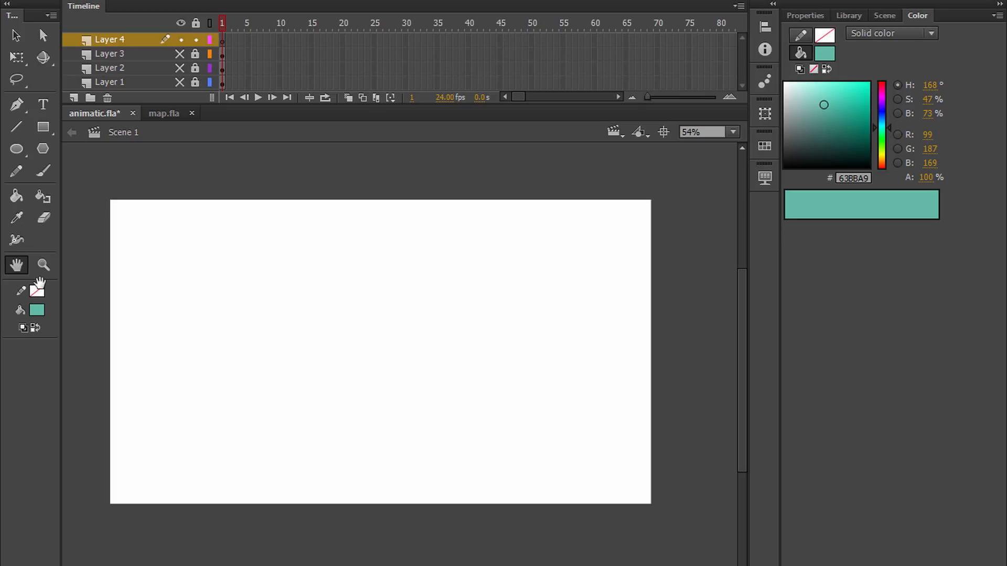
left_click_drag(571, 105, 569, 115)
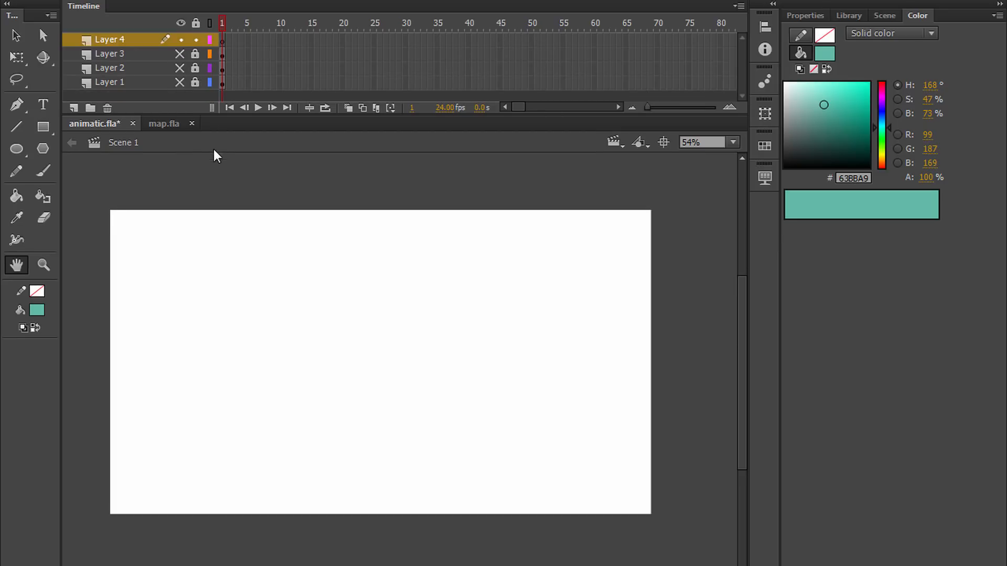
left_click(181, 83)
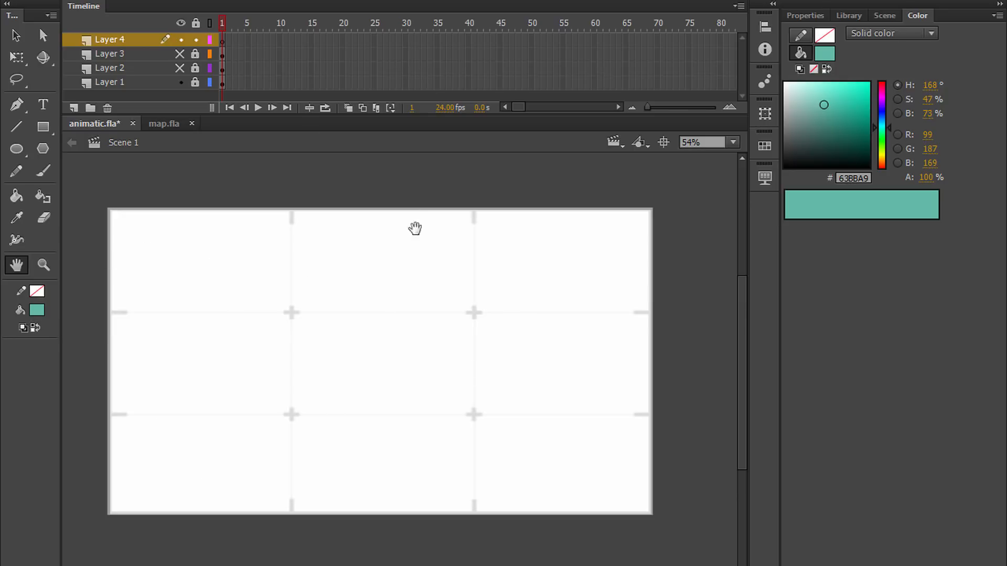
Step: Select the grid instance on Layer 1 and check its Alpha color effect
left_click(222, 82)
key("q")
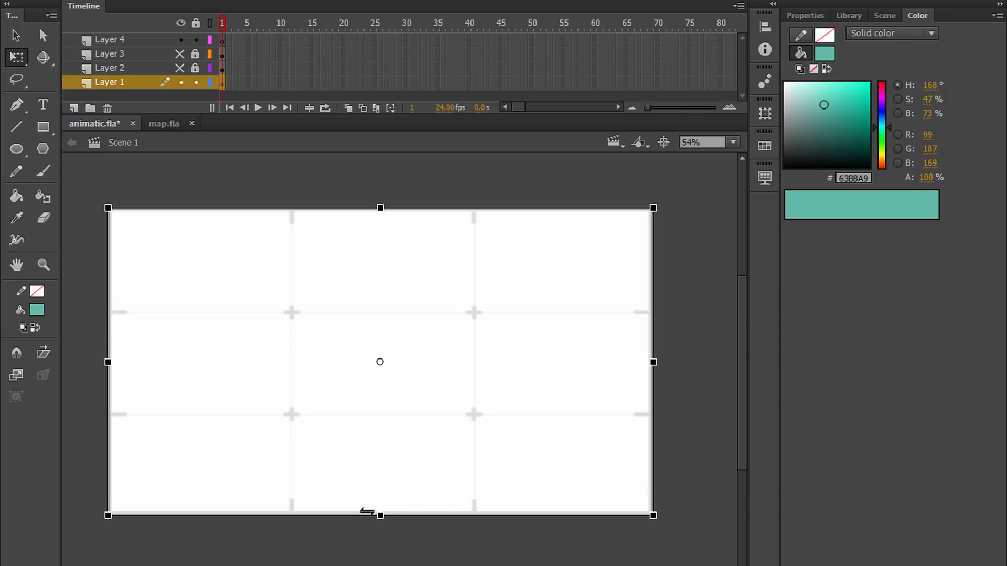
left_click(808, 15)
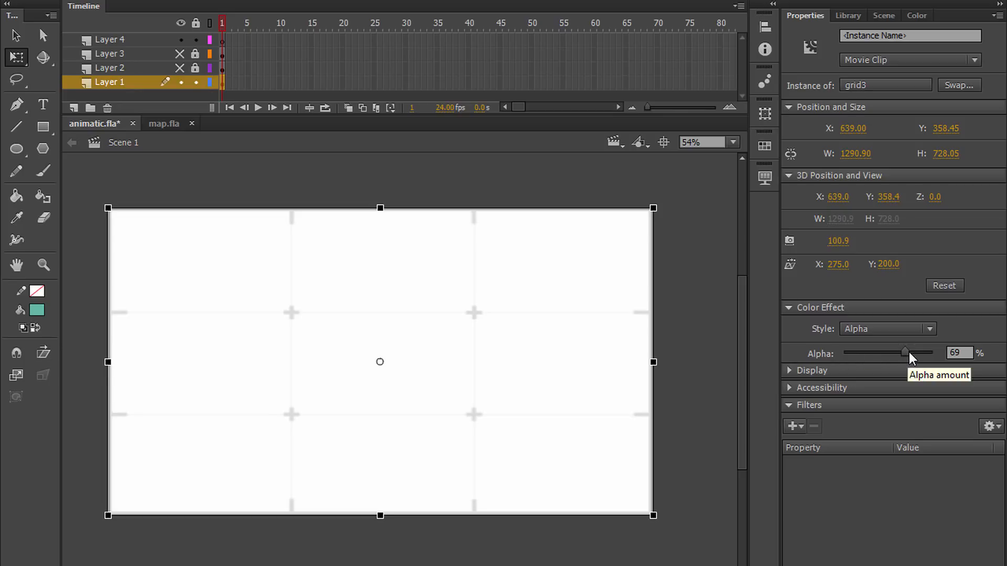
mouse_move(905, 352)
left_mouse_down()
mouse_move(962, 357)
mouse_move(887, 374)
mouse_move(968, 355)
mouse_move(906, 357)
left_mouse_up()
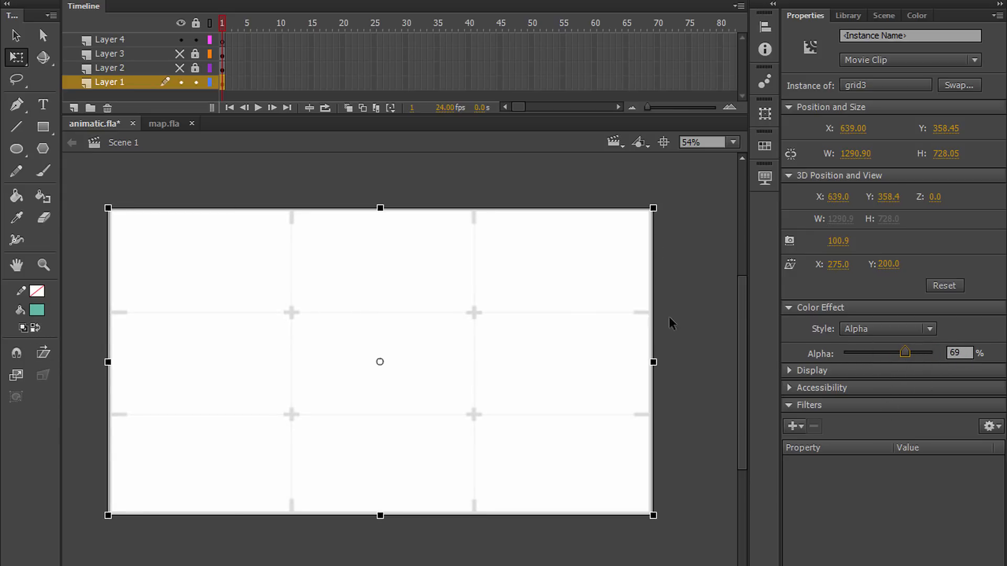
left_click(236, 155)
Step: Lock Layer 1, show and unlock Layer 2, and inspect its grid instance's properties
left_click(193, 81)
left_click(182, 68)
left_click(196, 67)
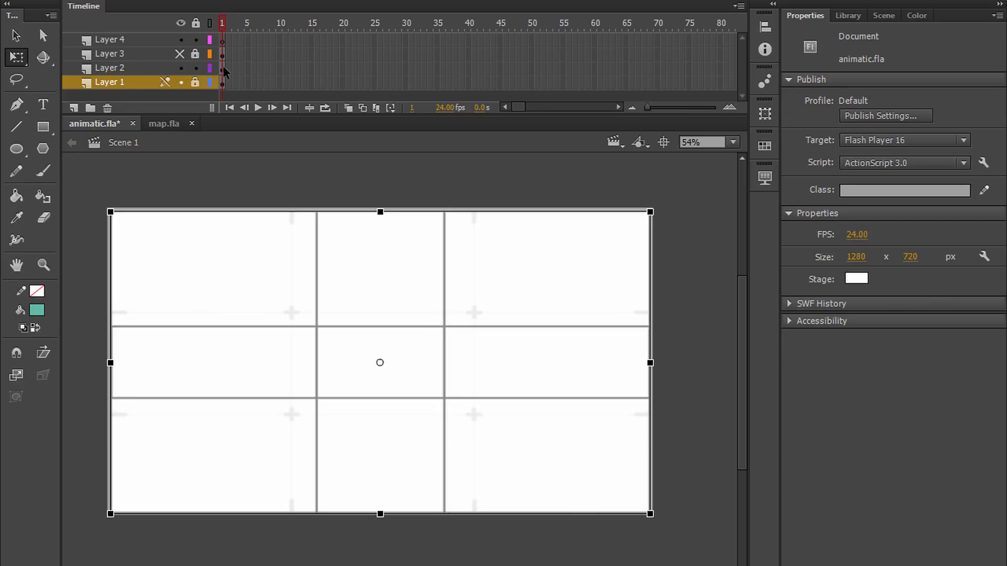
left_click(222, 69)
left_click(680, 300)
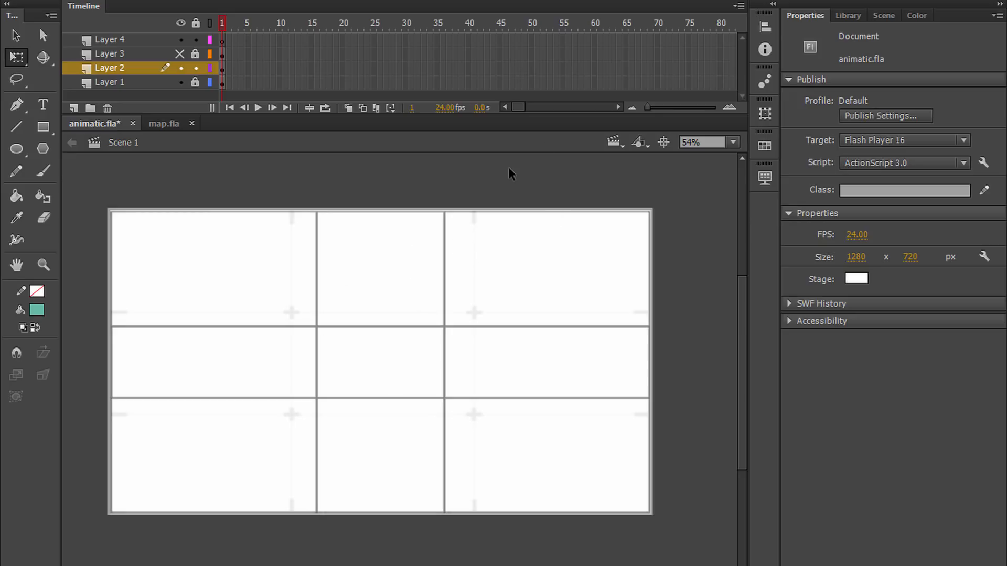
left_click(423, 495)
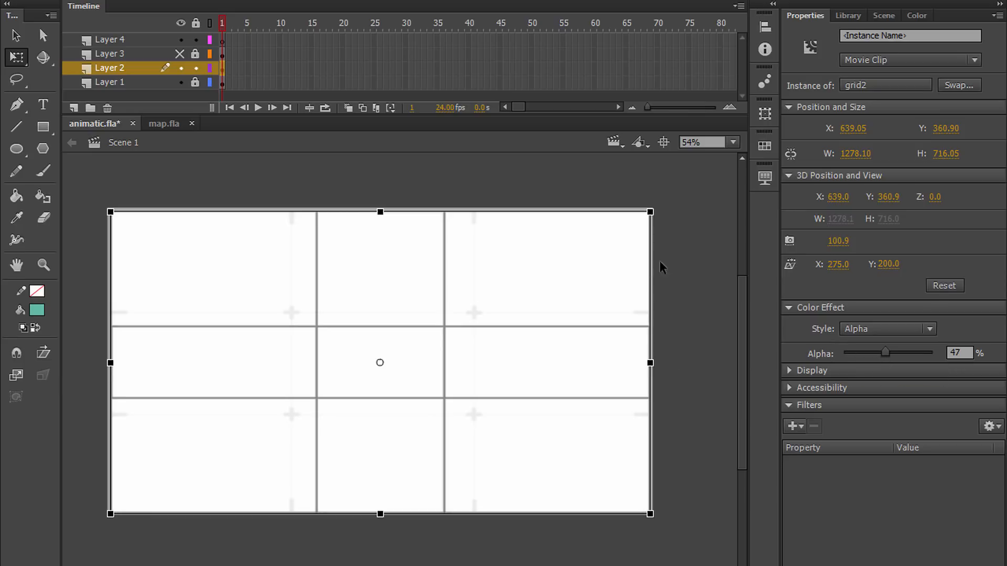
left_click(676, 273)
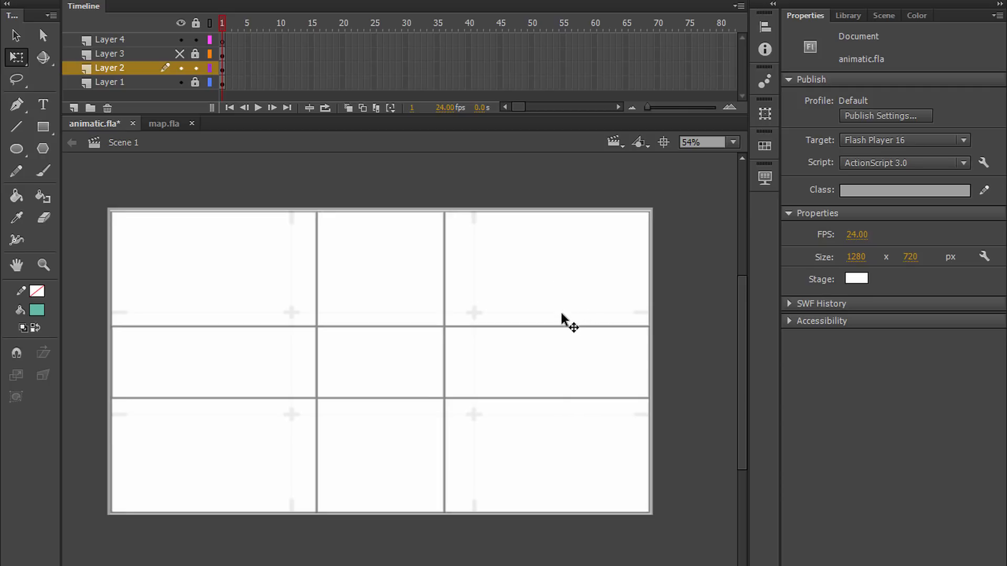
Step: Lock Layer 2, then select the content of frame 1 on the unlocked Layer 1
left_click(196, 68)
left_click(220, 83)
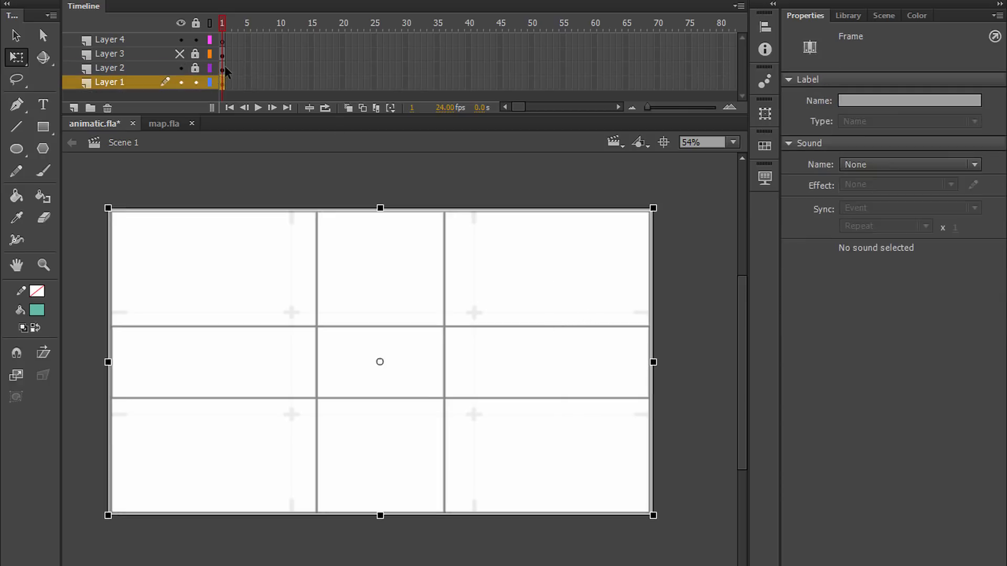
left_click(695, 262)
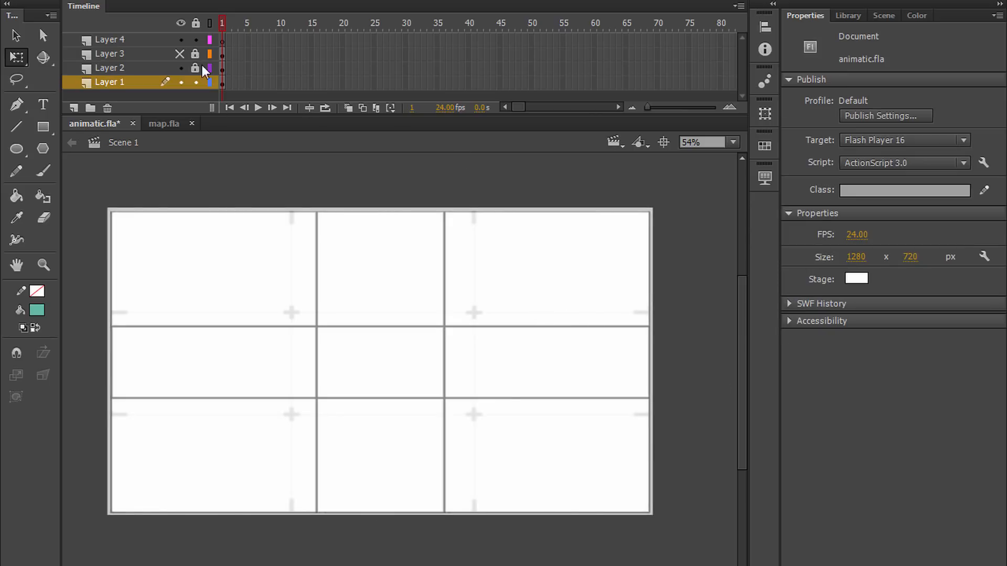
Step: Lock Layer 1, show and unlock Layer 3, and try rotating its golden-spiral grid slightly
left_click(181, 55)
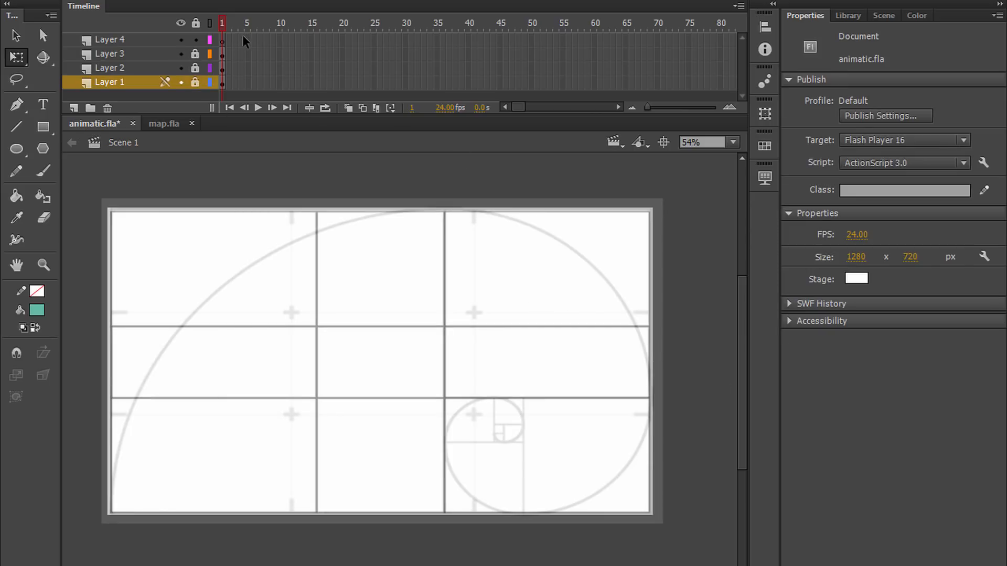
left_click(219, 52)
left_click(688, 294)
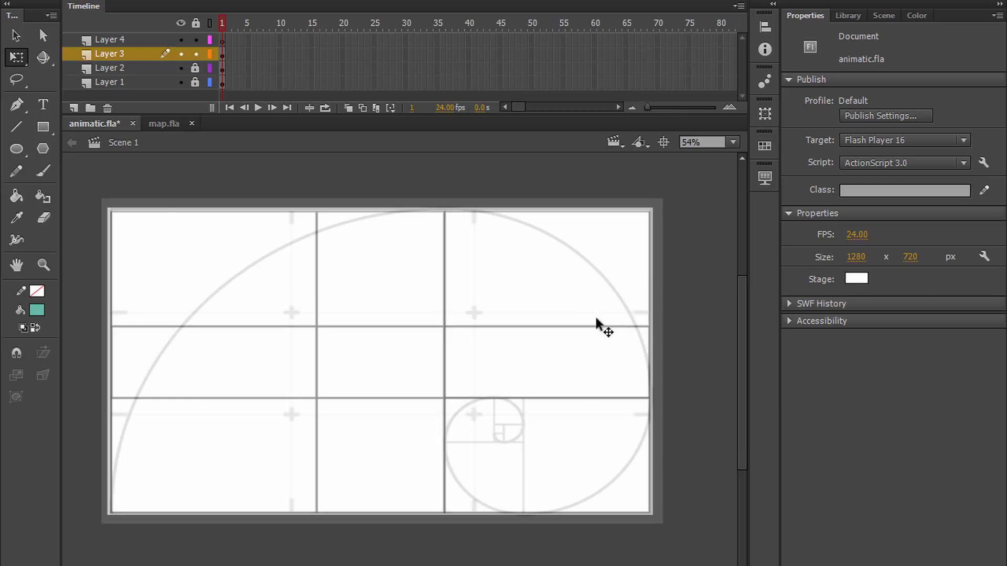
left_click(590, 264)
left_click_drag(675, 206, 519, 281)
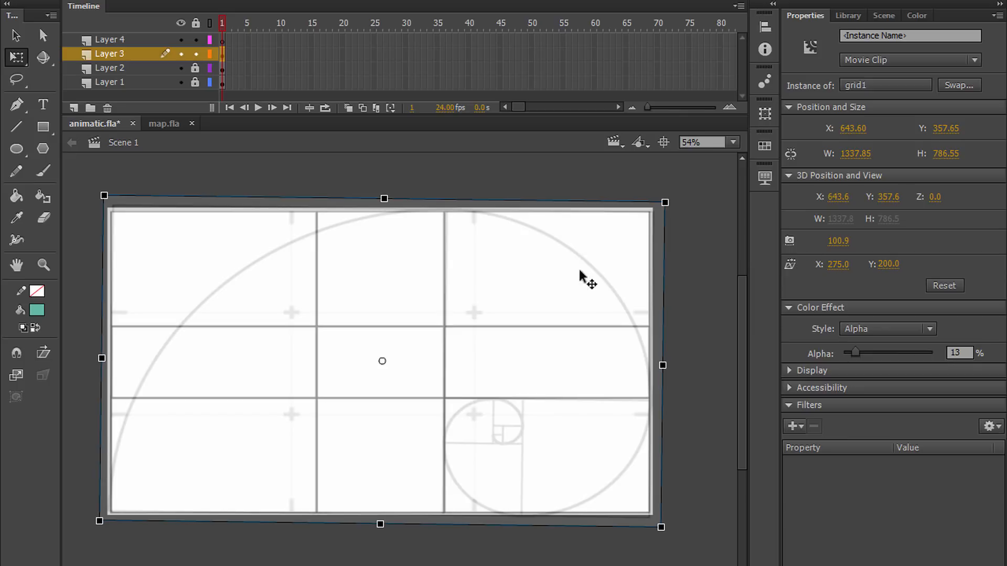
left_click(694, 287)
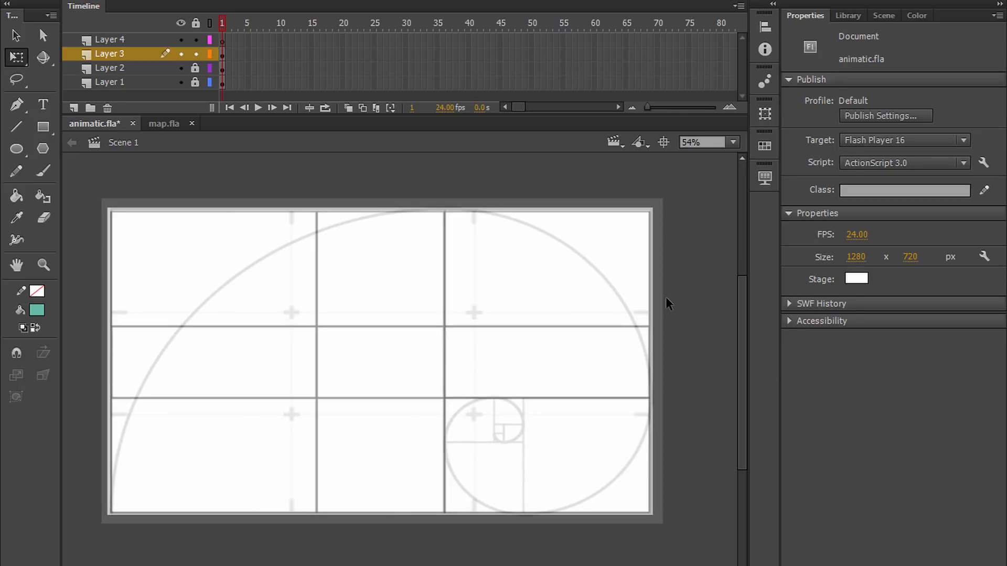
Step: Lock Layer 3 and hide Layers 3, 2 and 1
left_click(195, 54)
left_click(181, 54)
left_click(181, 68)
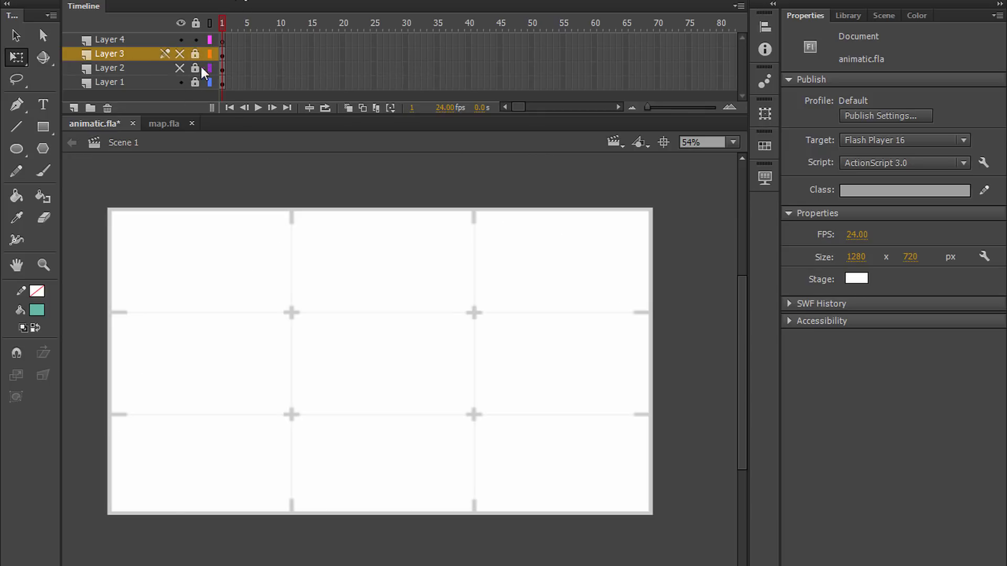
left_click(181, 82)
Step: Toggle the visibility of the three grid layers to preview each composition grid over the stage
left_click(181, 68)
left_click(182, 68)
left_click(182, 54)
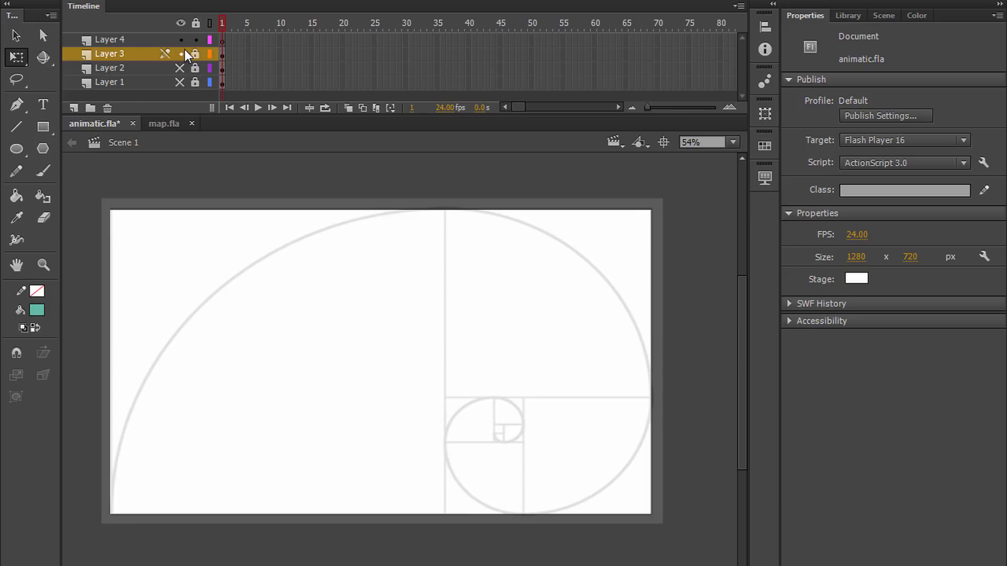
left_click(182, 54)
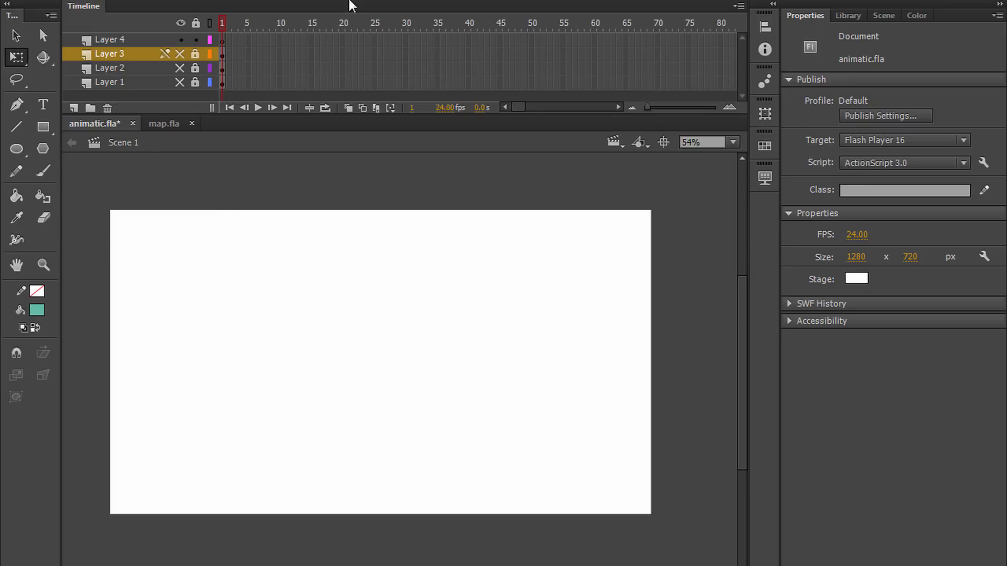
left_click(182, 83)
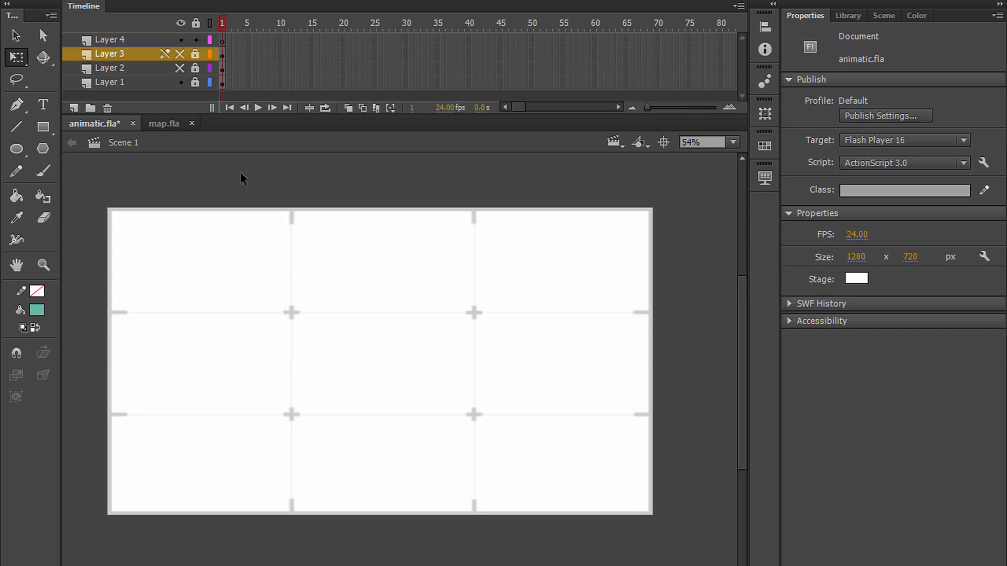
left_click(181, 67)
left_click(180, 67)
left_click(180, 82)
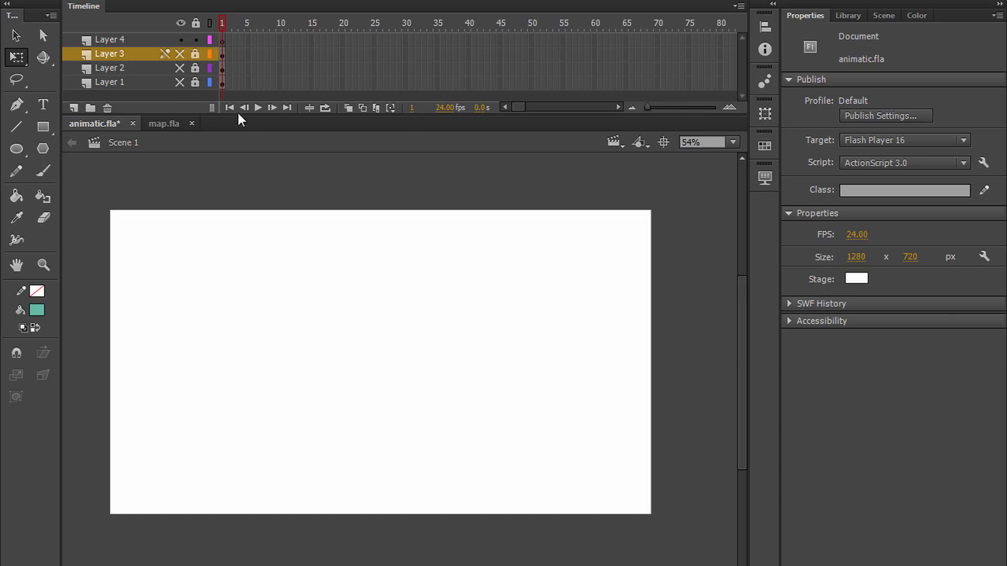
Step: Extend all four layers to frame 23 and convert Layer 4's frames to blank keyframes
left_click(223, 40)
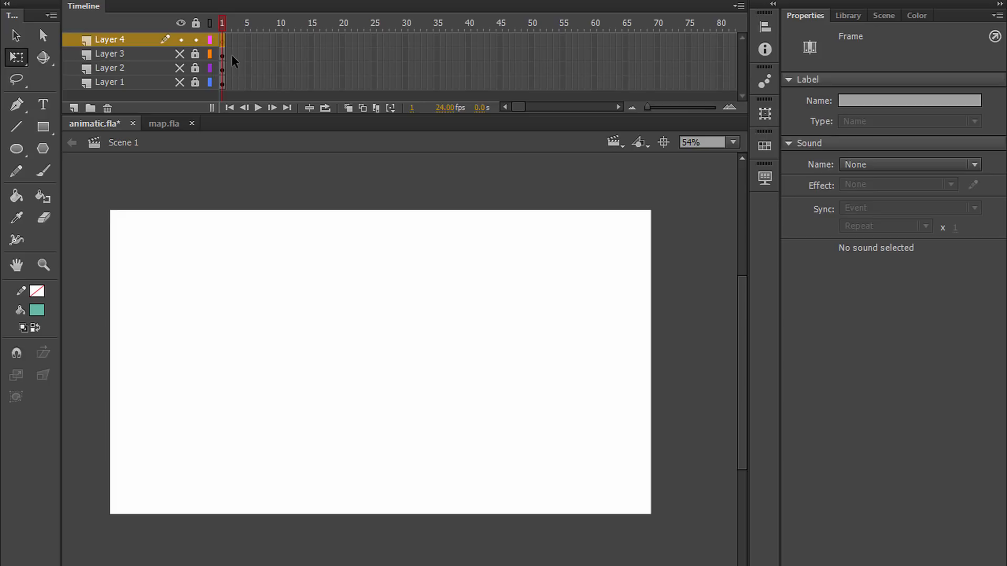
left_click_drag(238, 34, 362, 85)
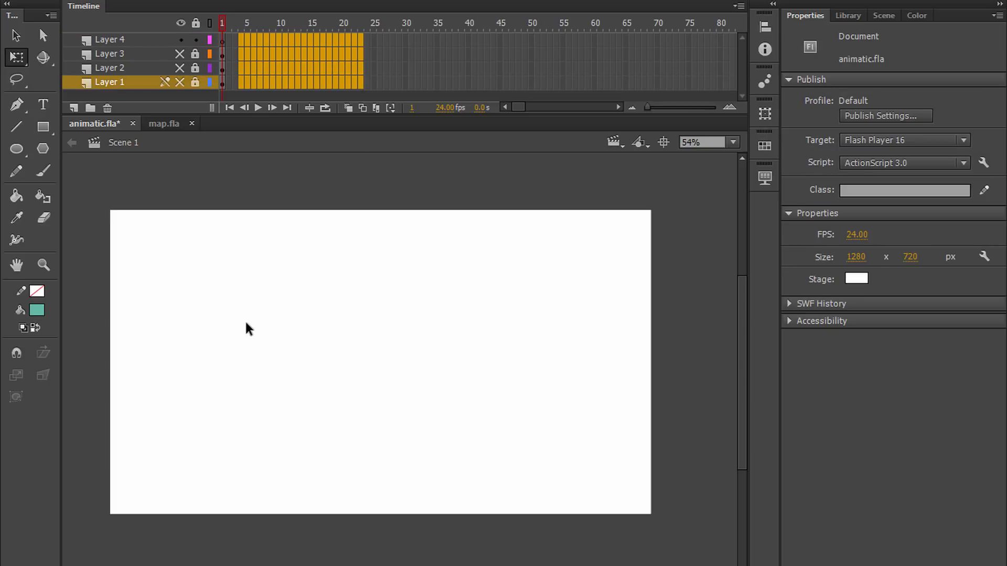
key("F5")
left_click_drag(228, 40, 0, 527)
key("F7")
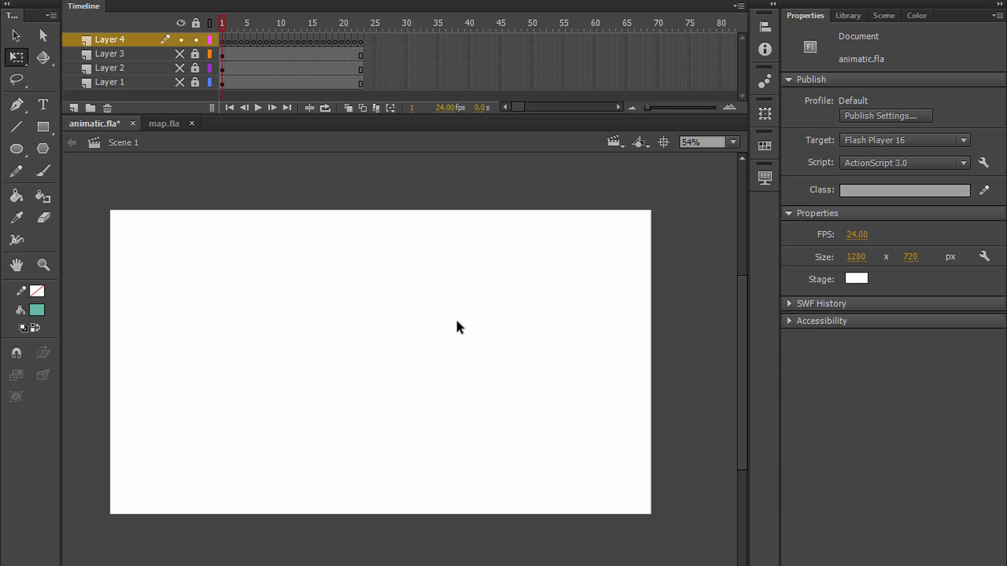
Step: Switch to map.fla and examine the whole map drawing at 80% zoom
left_click(169, 125)
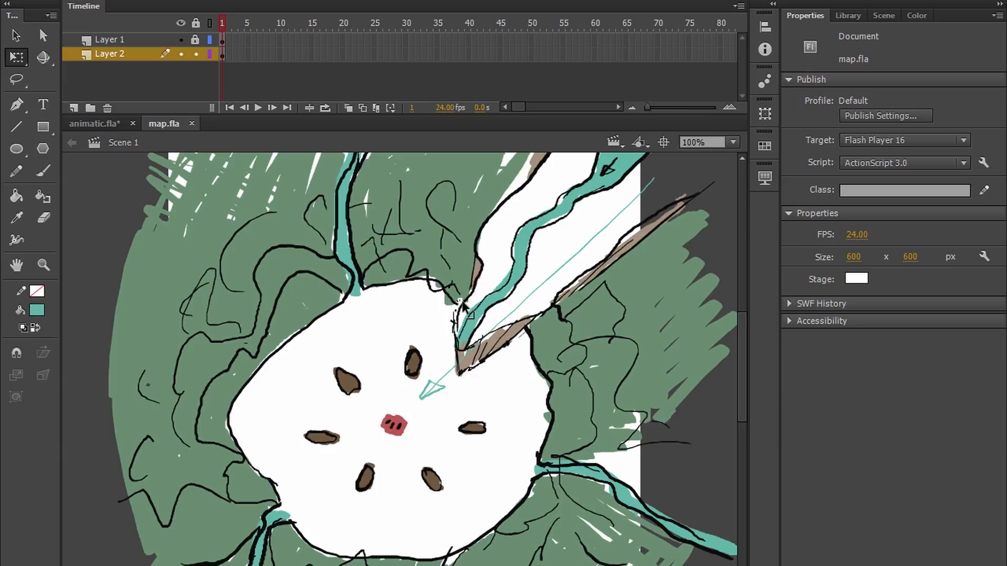
scroll(354, 313, "down", 1)
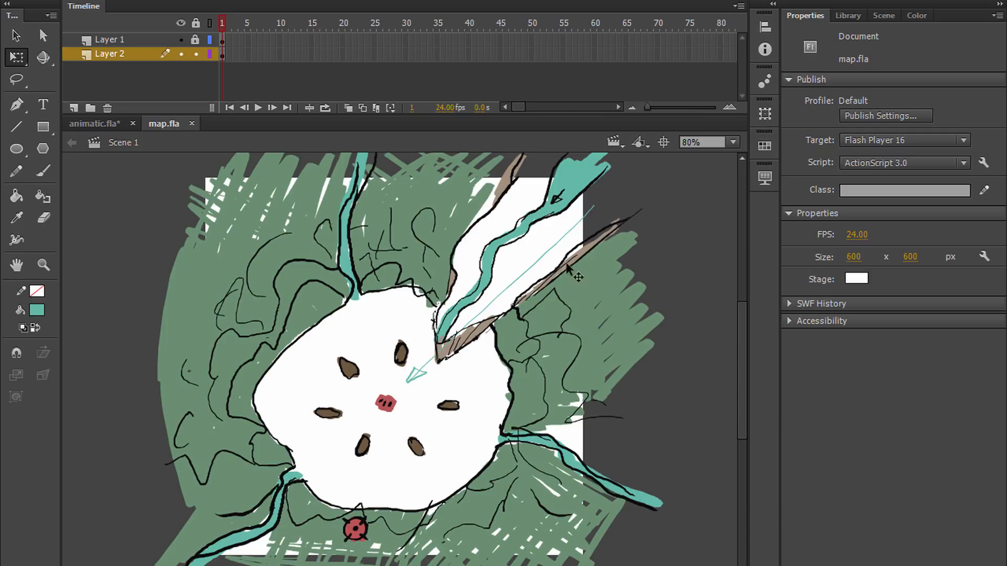
key("h")
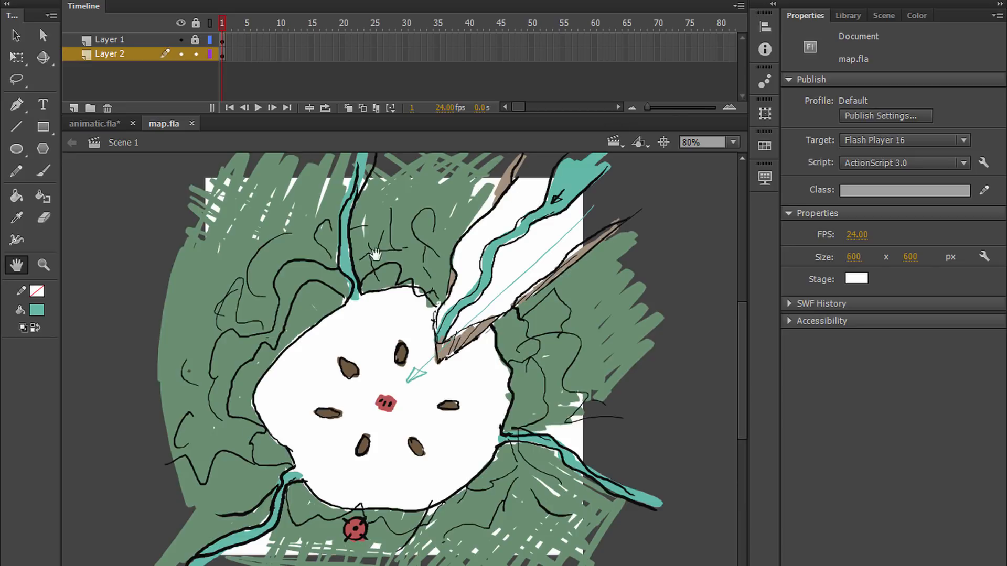
left_click_drag(490, 338, 457, 311)
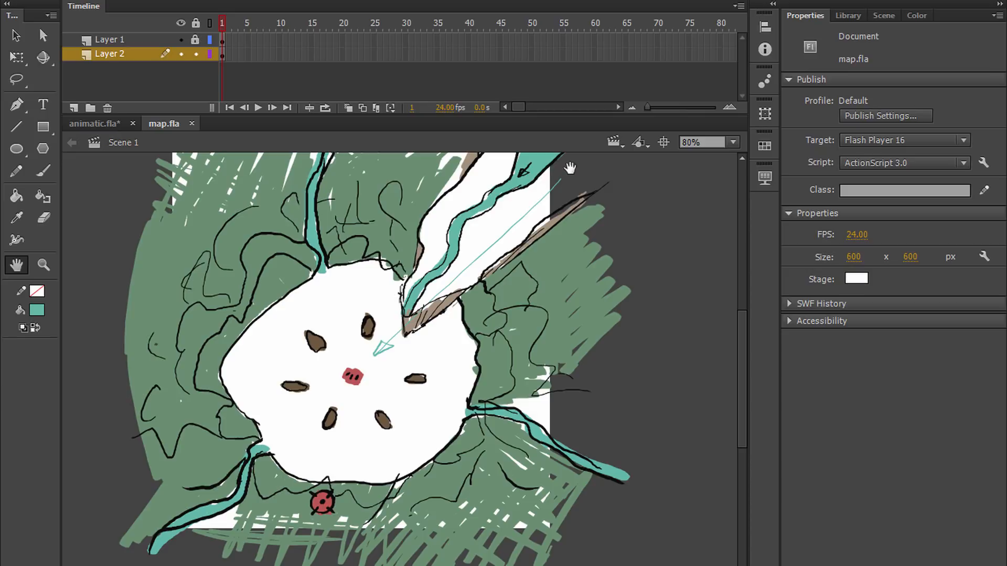
left_click_drag(548, 169, 541, 235)
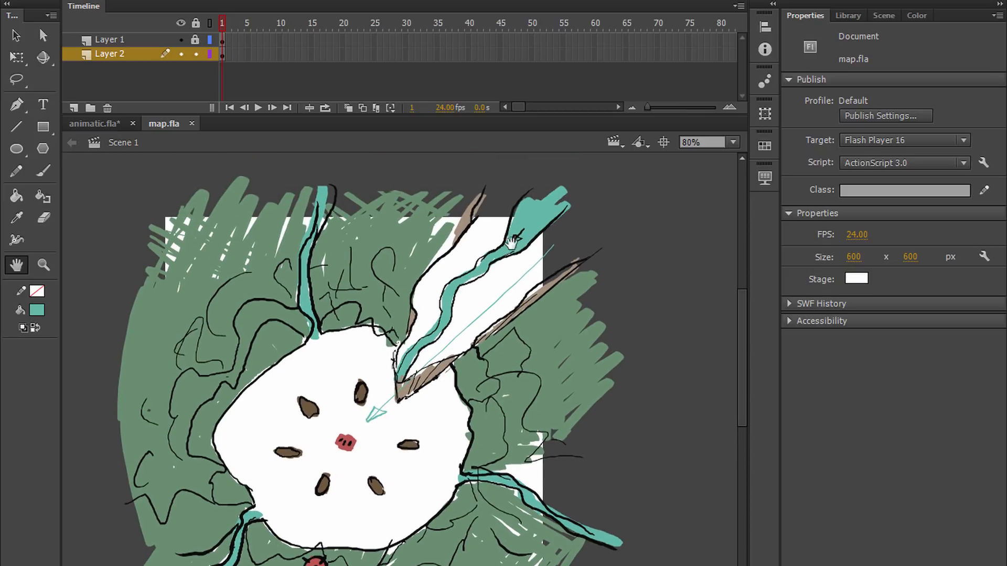
left_click_drag(503, 369, 537, 338)
Step: Lock Layer 2 in map.fla, add a new layer, and move it to the top of the layer stack
left_click(195, 53)
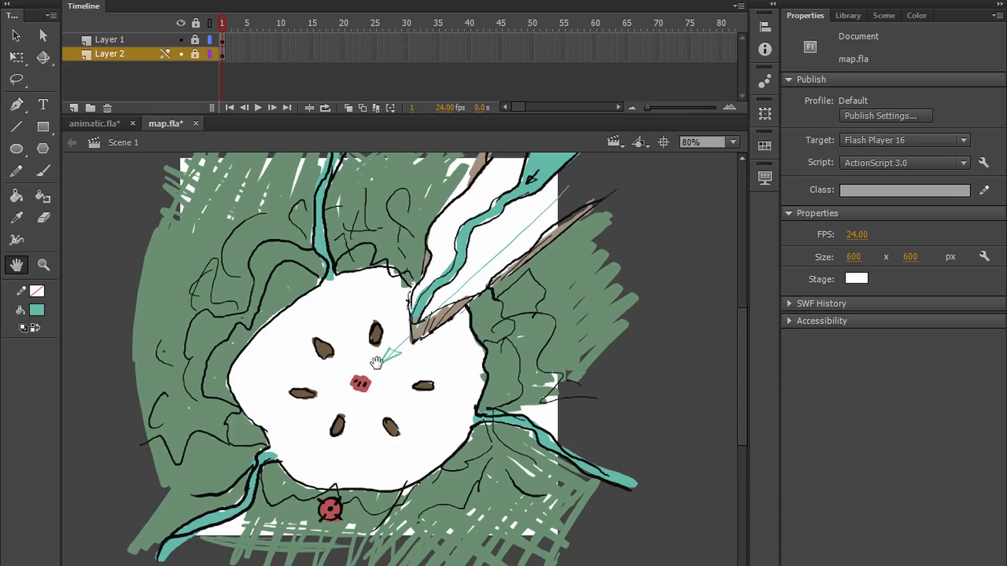
scroll(377, 363, "down", 1)
left_click_drag(571, 279, 580, 259)
left_click(74, 107)
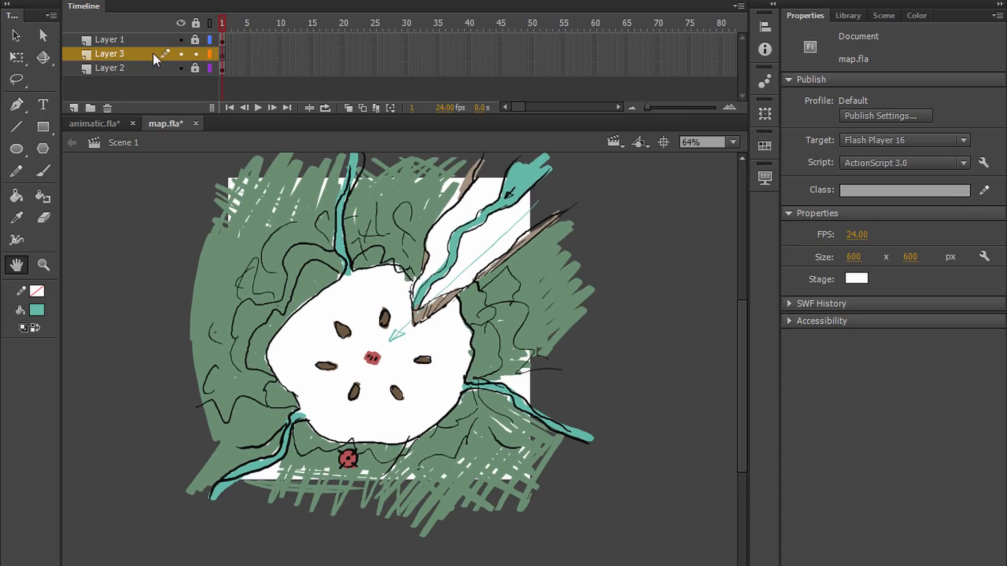
left_click_drag(154, 55, 208, 32)
left_click_drag(584, 315, 590, 294)
left_click_drag(337, 308, 370, 310)
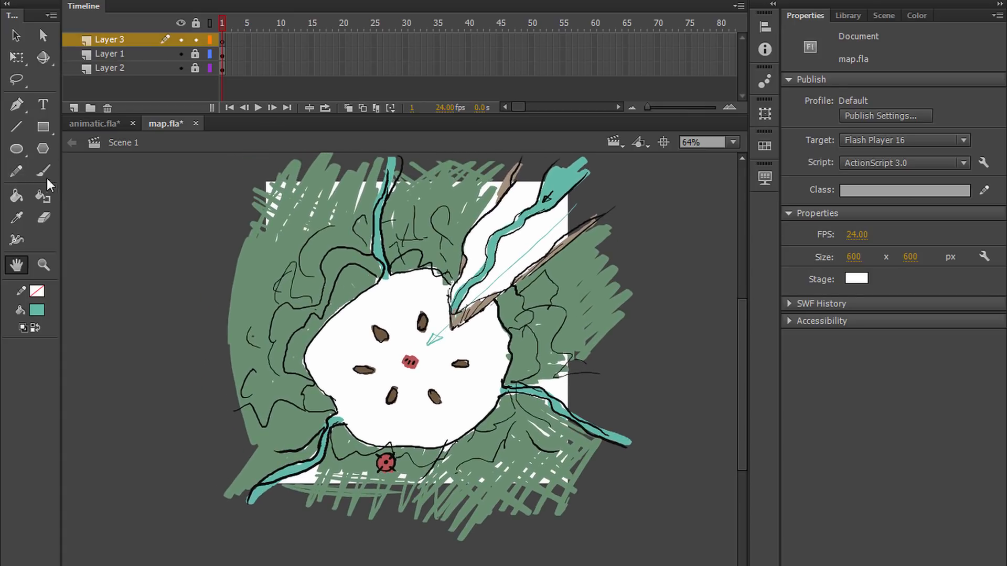
Step: Draw a thin red diagonal line on Layer 3 along the clearing's upper-left edge, parallel to the wide valley, replacing a first attempt
left_click(16, 126)
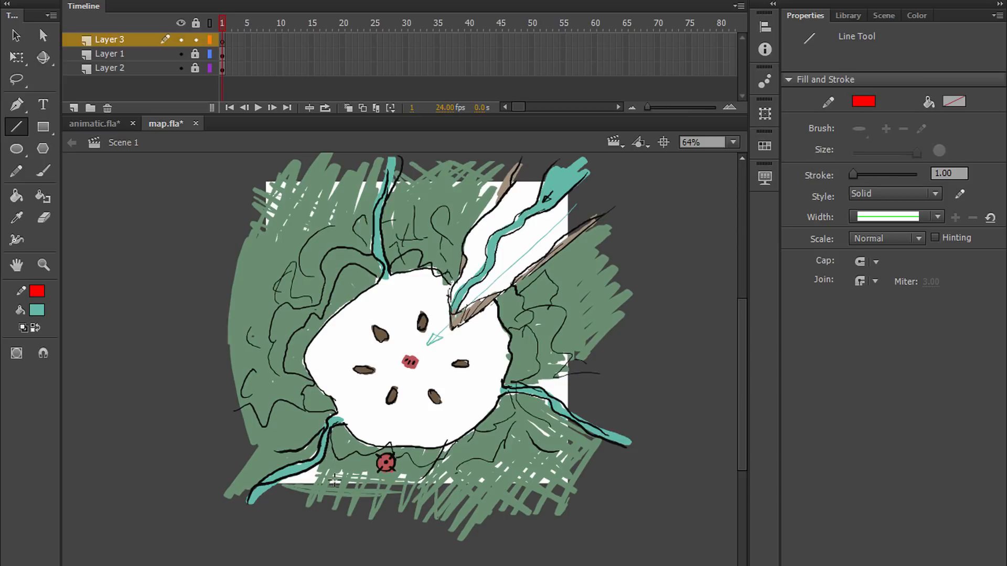
mouse_move(261, 534)
left_mouse_down()
mouse_move(504, 294)
mouse_move(631, 204)
left_mouse_up()
key("ctrl+z")
mouse_move(181, 487)
left_mouse_down()
mouse_move(237, 404)
mouse_move(518, 132)
left_mouse_up()
Step: Try a broad teal brush arrow from the valley's mouth to the clearing's centre on Layer 3, and undo it
key("space")
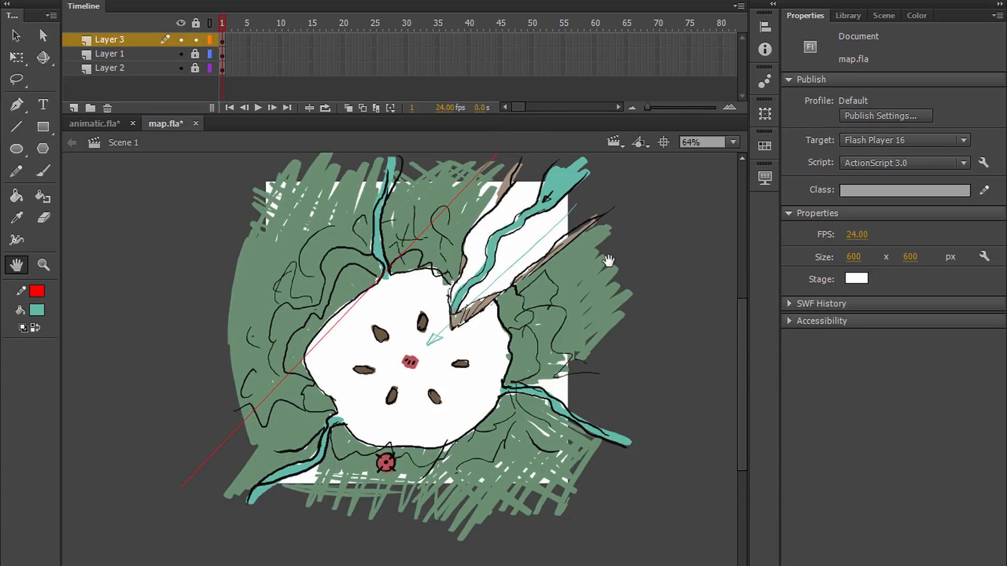
left_click_drag(613, 254, 599, 272)
key("b")
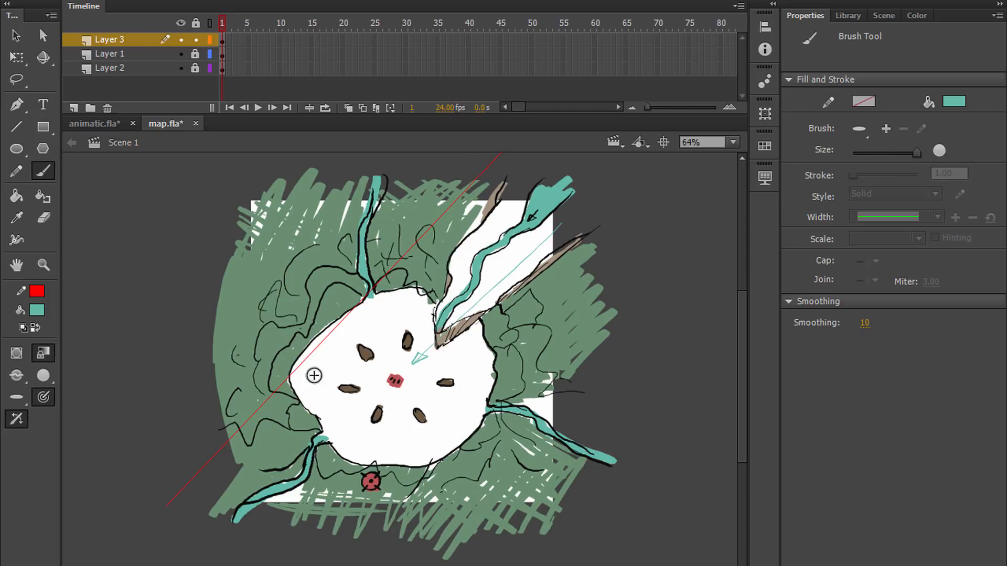
left_click_drag(449, 304, 404, 362)
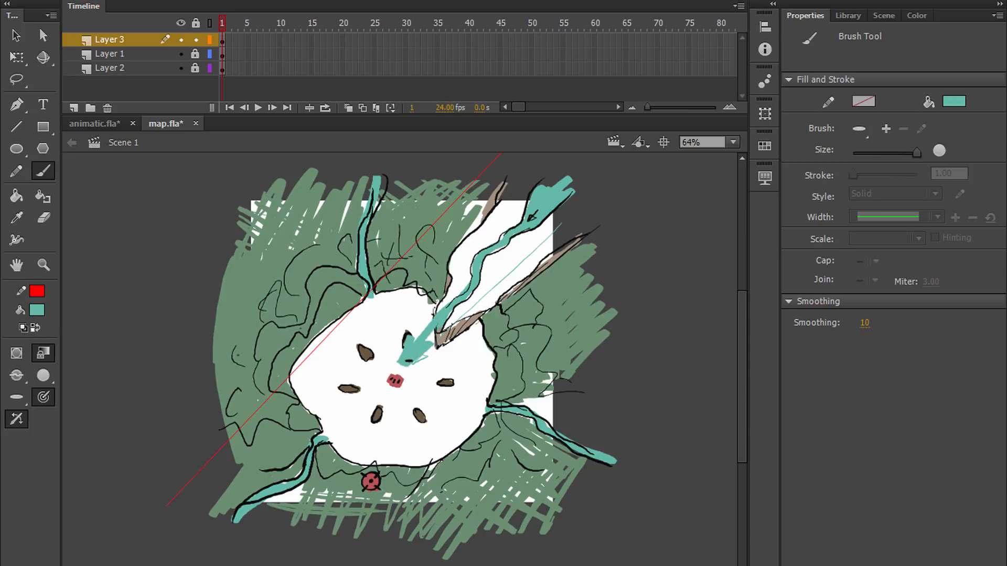
key("ctrl+z")
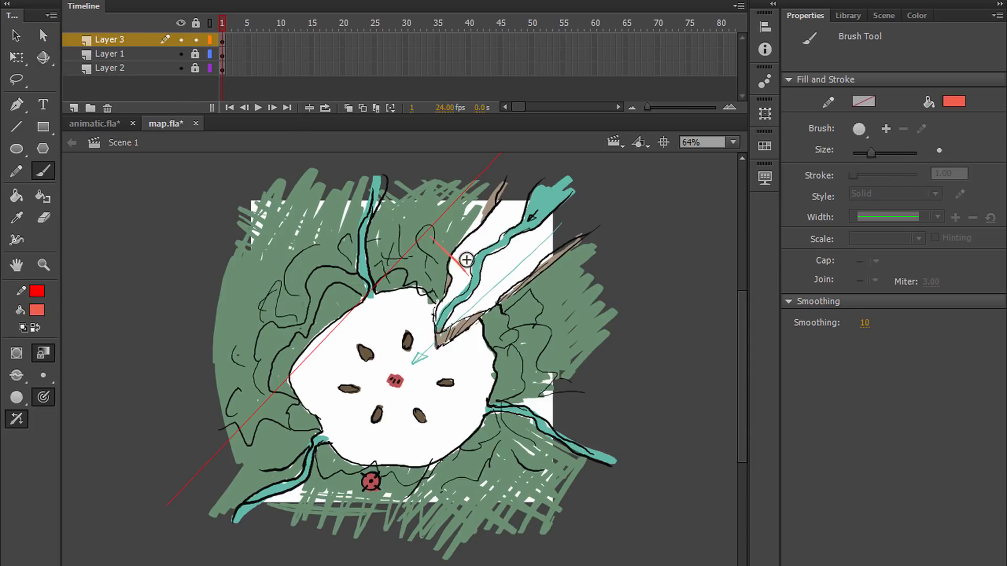
Step: Sketch trial coral arrows along the valley's upper-left edge and beside the clearing's centre marker with a small round brush, and undo them
mouse_move(457, 260)
left_mouse_down()
mouse_move(466, 273)
mouse_move(442, 262)
mouse_move(394, 362)
mouse_move(414, 344)
mouse_move(399, 358)
mouse_move(395, 351)
mouse_move(422, 341)
left_mouse_up()
mouse_move(446, 383)
left_mouse_down()
mouse_move(407, 373)
mouse_move(421, 361)
mouse_move(419, 384)
left_mouse_up()
left_click_drag(419, 384, 261, 332)
key("ctrl+z")
key("ctrl+z")
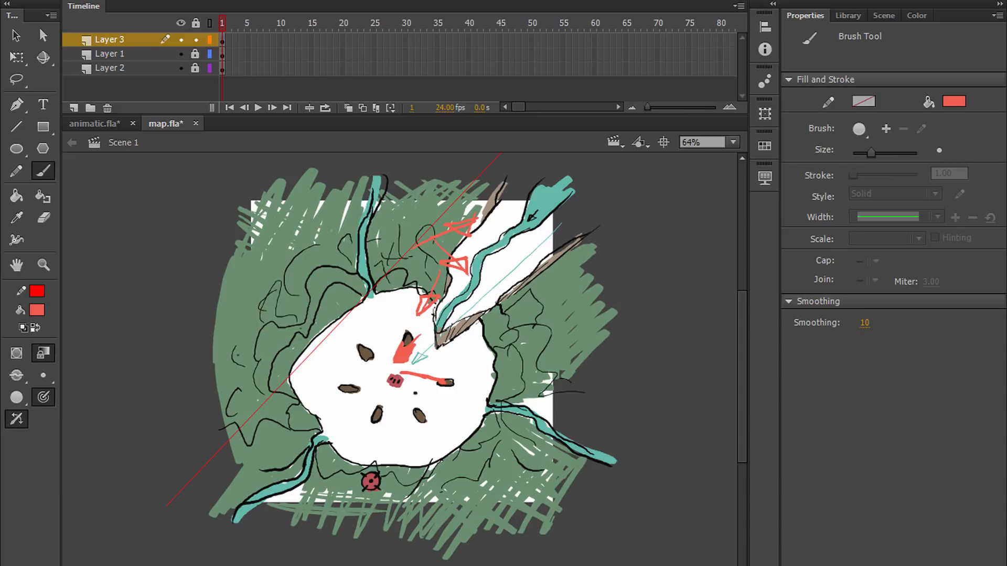
key("ctrl+z")
key("ctrl+z")
key("ctrl+z")
key("ctrl+z")
key("ctrl+z")
key("ctrl+z")
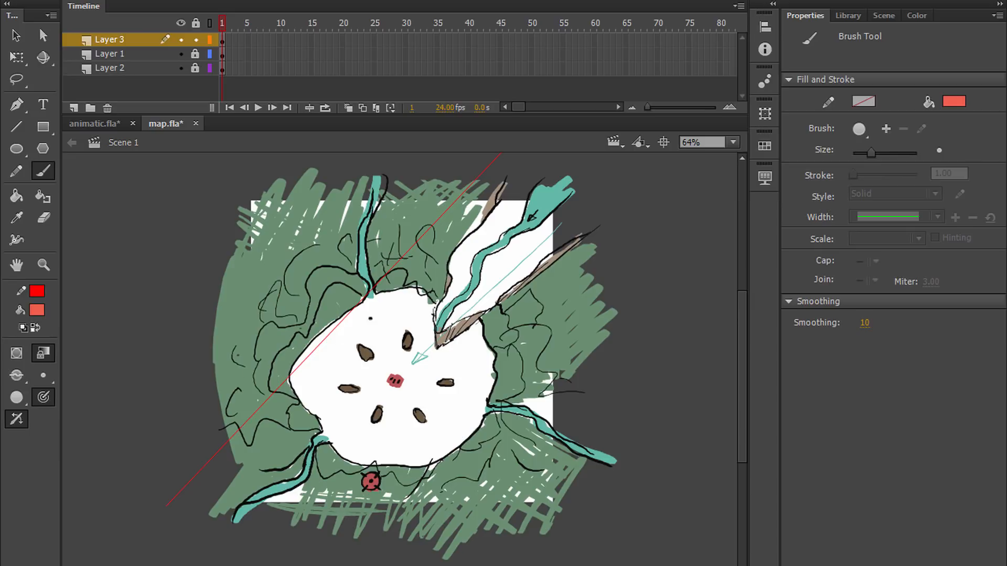
Step: Try shallow coral brush lines across the upper clearing and from the western forest into it, undoing each one
left_click_drag(312, 340, 566, 253)
key("ctrl+z")
left_click_drag(323, 329, 737, 177)
key("ctrl+z")
left_click_drag(231, 370, 701, 192)
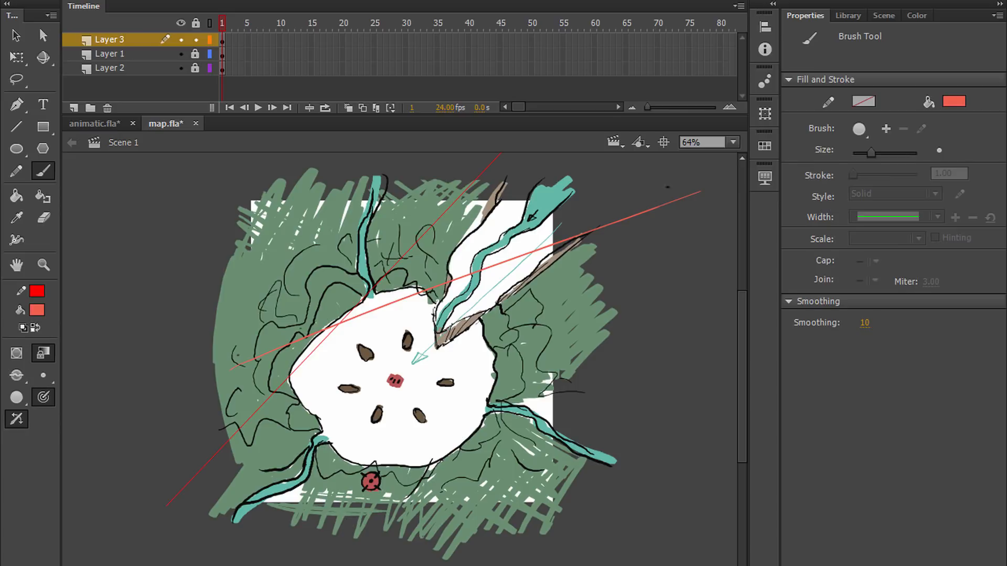
key("ctrl+z")
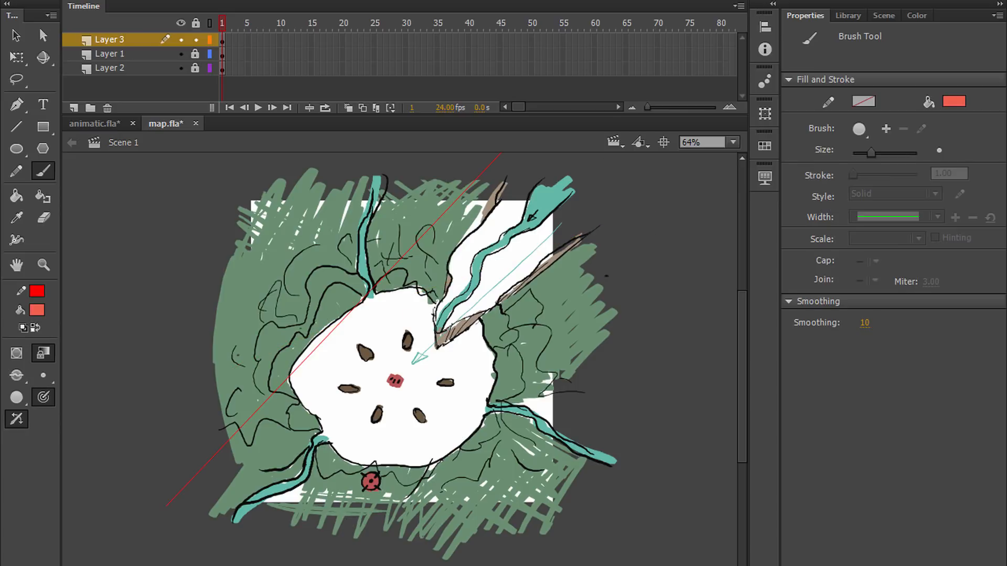
left_click_drag(180, 357, 383, 357)
key("ctrl+z")
left_click_drag(189, 376, 441, 352)
key("ctrl+z")
Step: Try coral diagonal brush lines close alongside the thin red guide line, discarding every attempt
left_click_drag(433, 236, 158, 542)
key("ctrl+z")
mouse_move(430, 235)
left_mouse_down()
mouse_move(138, 563)
mouse_move(167, 543)
left_mouse_up()
key("ctrl+z")
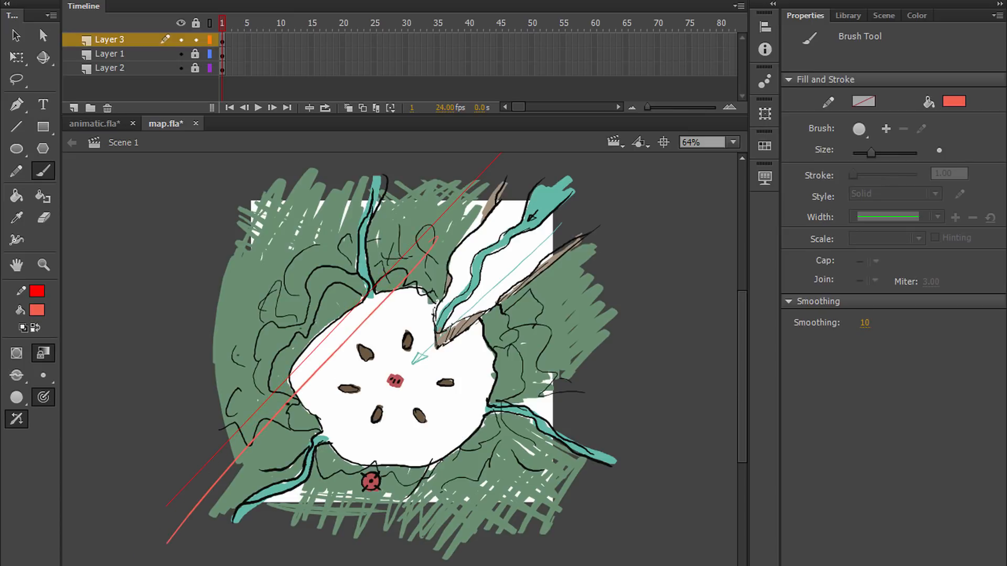
key("ctrl+z")
left_click_drag(438, 231, 152, 565)
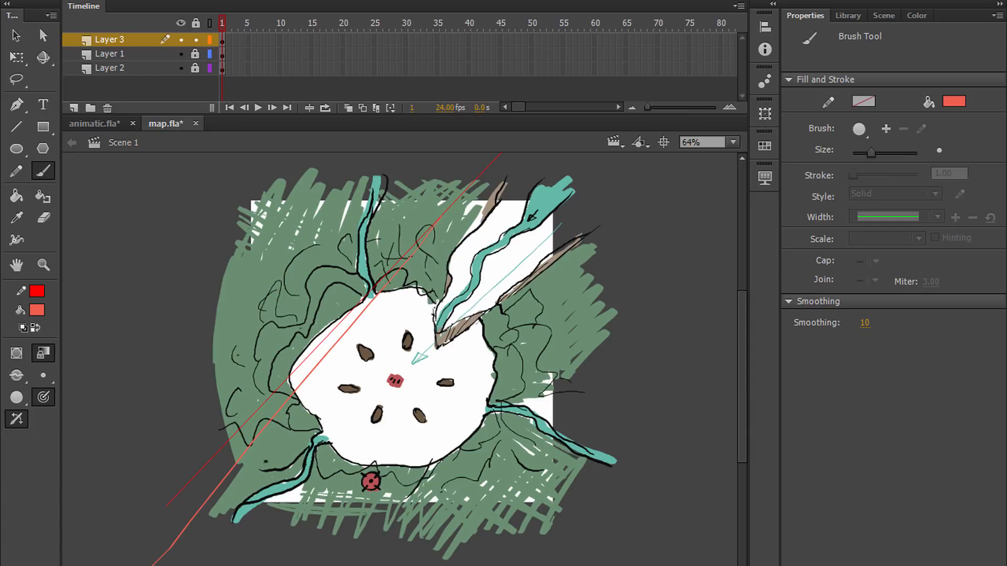
key("e")
left_click(155, 557)
key("q")
left_click(223, 480)
key("Delete")
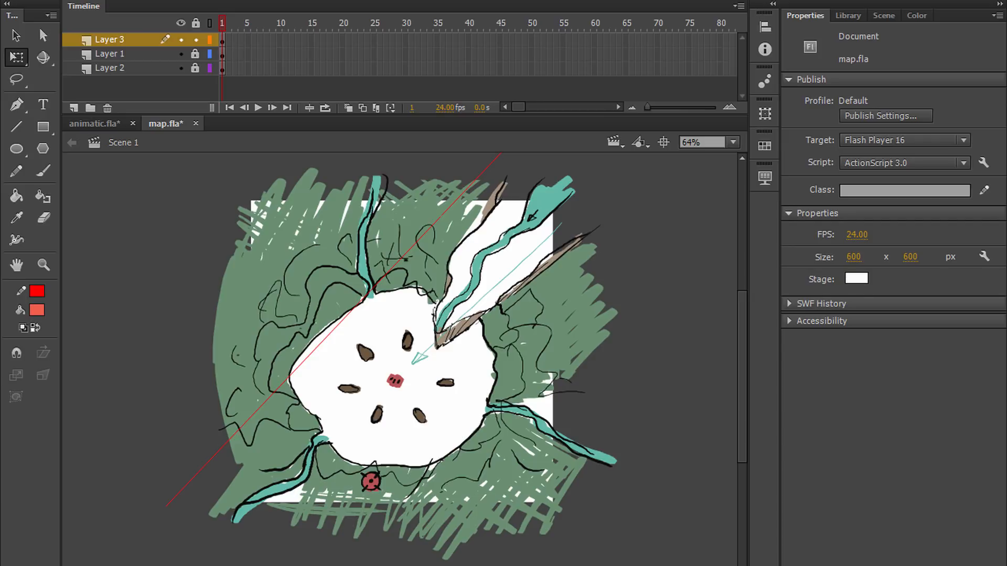
Step: Try coral brush strokes from the southwestern forest up into the clearing, undoing both
key("space")
left_click_drag(421, 313, 373, 300)
key("b")
left_click_drag(176, 425, 383, 337)
key("ctrl+z")
left_click_drag(126, 483, 356, 343)
key("ctrl+z")
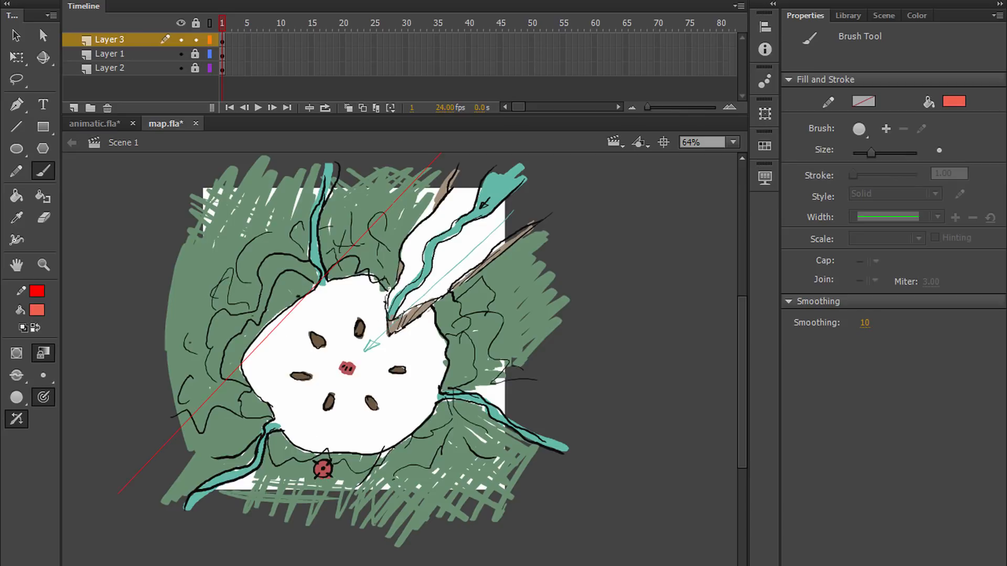
Step: Brush a long coral diagonal on Layer 3 across the clearing near its centre marker and up through the wide valley, discarding earlier attempts
left_click_drag(525, 179, 173, 536)
key("ctrl+z")
left_click_drag(240, 510, 483, 209)
key("ctrl+z")
left_click_drag(220, 524, 515, 153)
key("ctrl+z")
left_click_drag(181, 538, 586, 153)
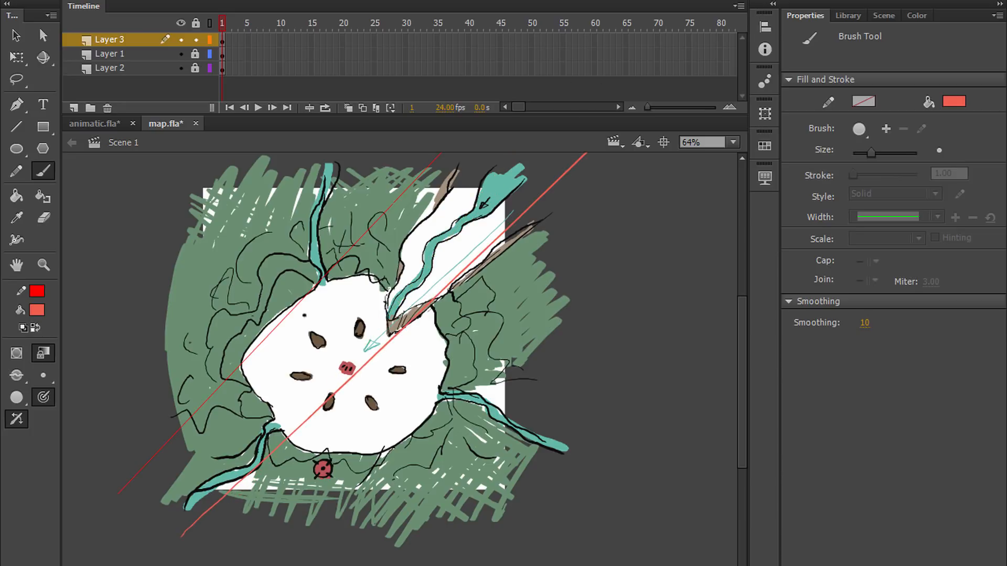
left_click_drag(200, 531, 492, 153)
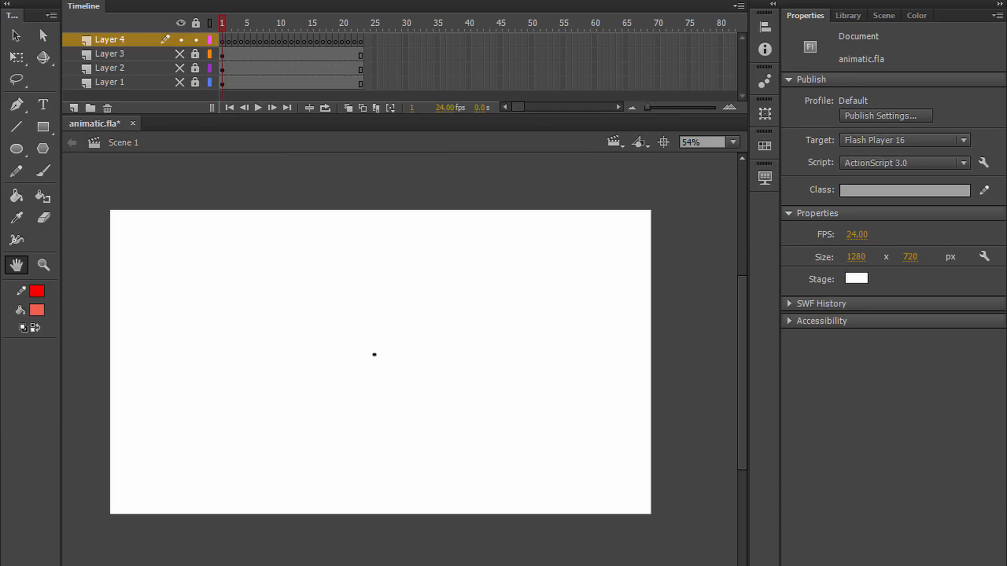